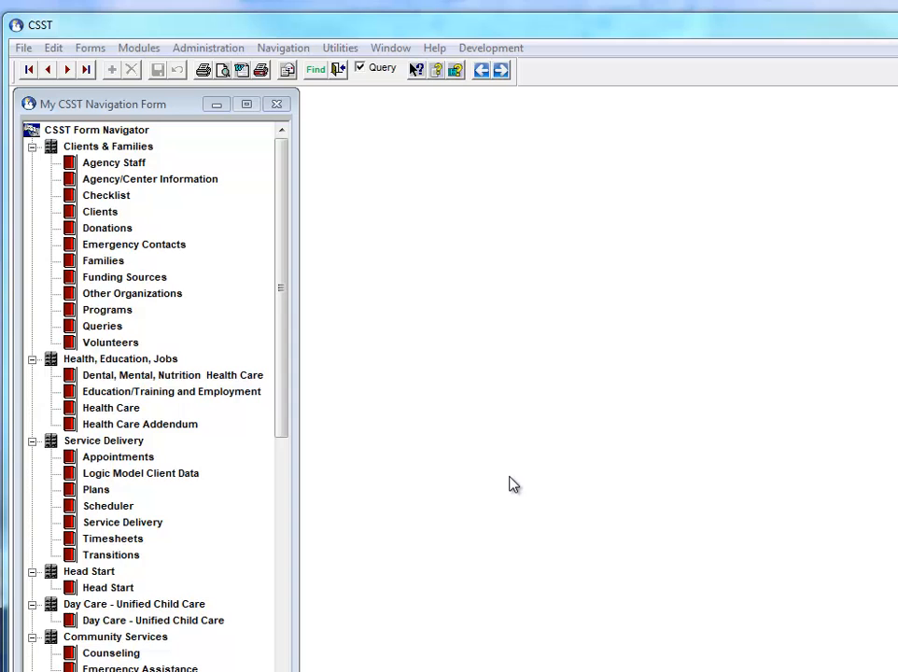
Step: Choose Agency Staff in the Form Navigator and open the Forms menu
{"action": "left_click", "coordinate": [108, 165]}
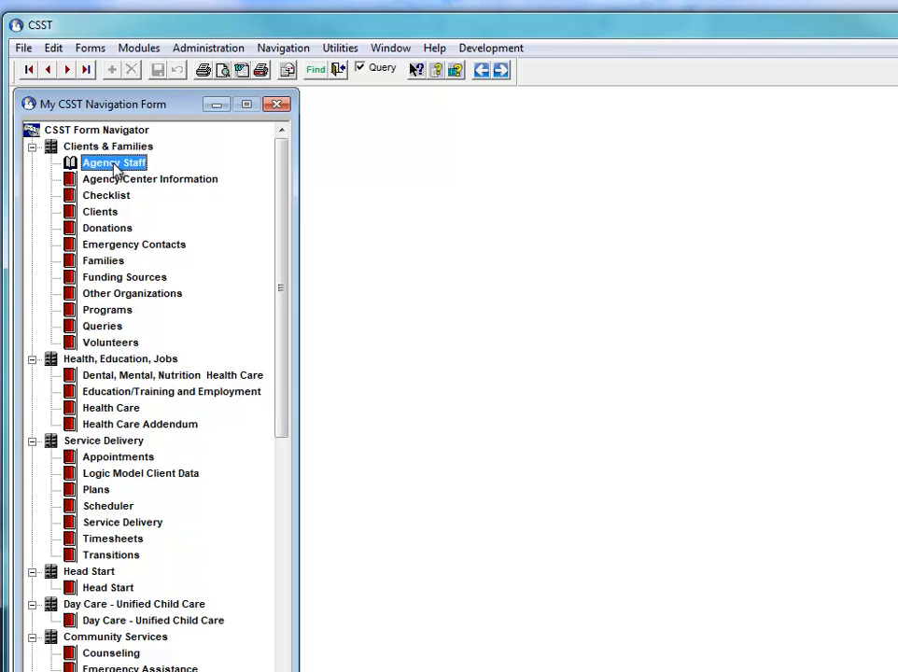
{"action": "left_click", "coordinate": [88, 52]}
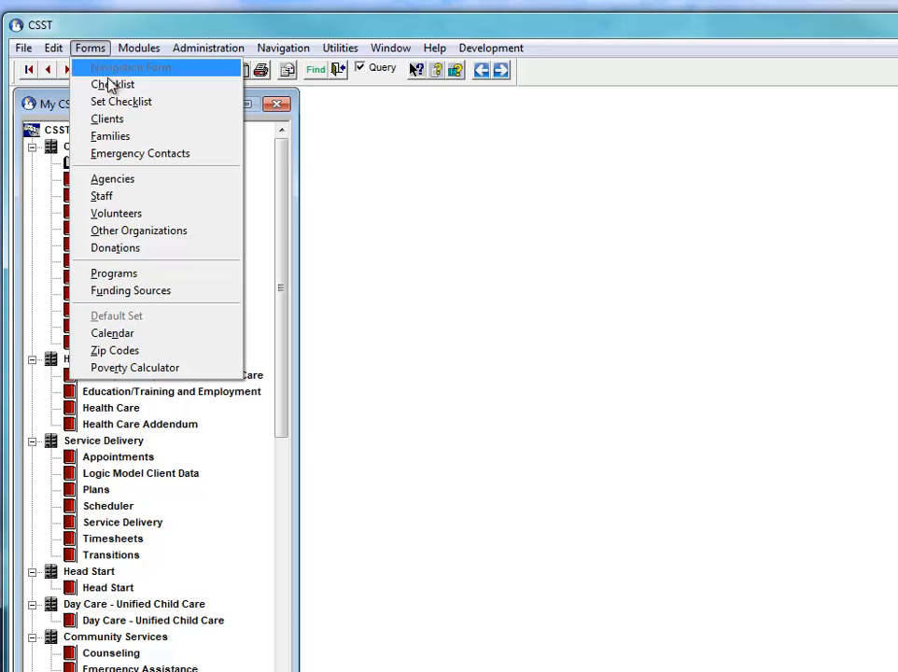
Step: Open the Staff form and display a Nursing-group employee's record chosen from the List tab
{"action": "left_click", "coordinate": [119, 198]}
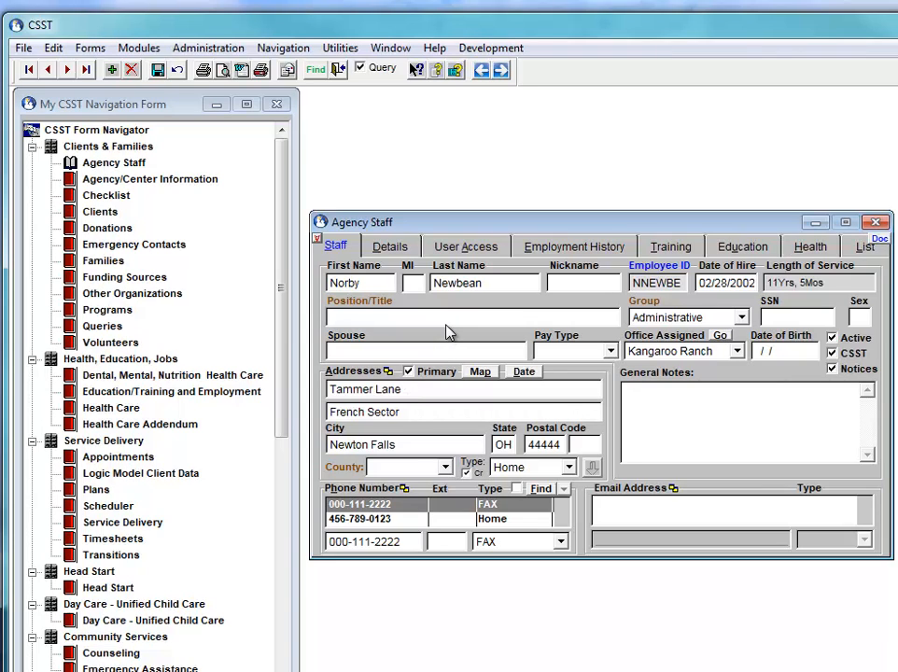
{"action": "left_click", "coordinate": [858, 246]}
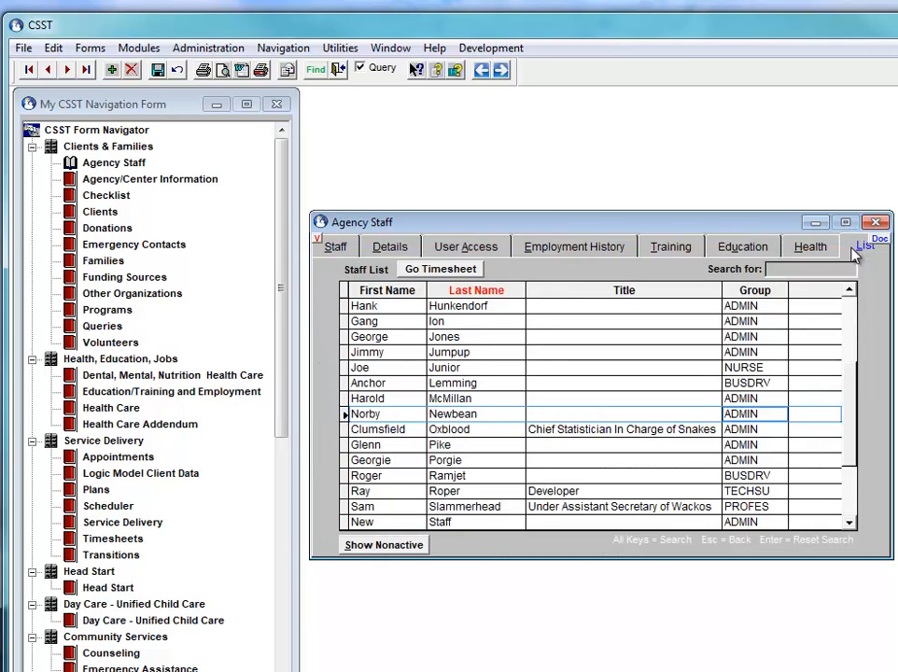
{"action": "left_click", "coordinate": [459, 366]}
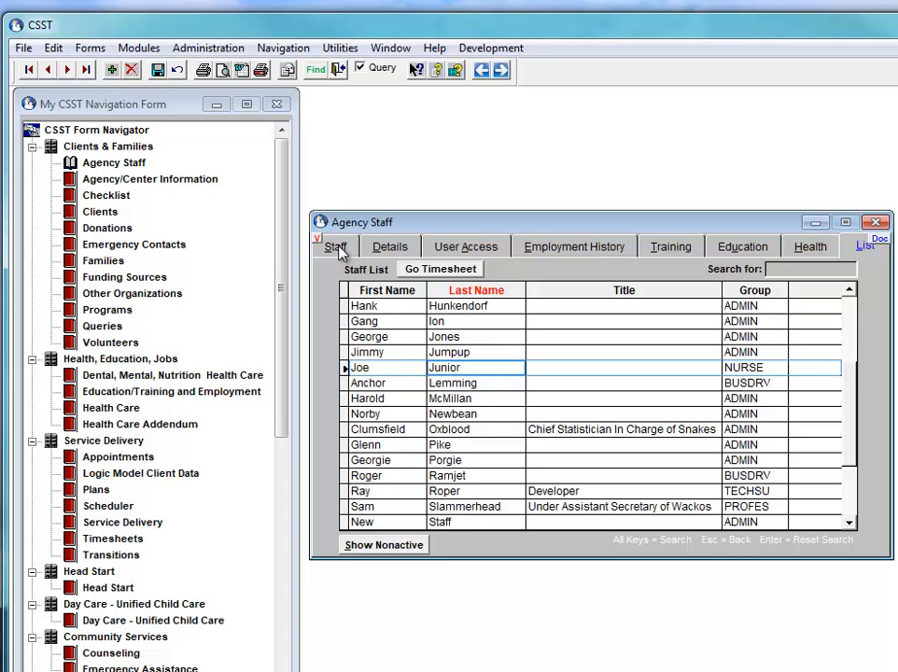
{"action": "left_click", "coordinate": [338, 248]}
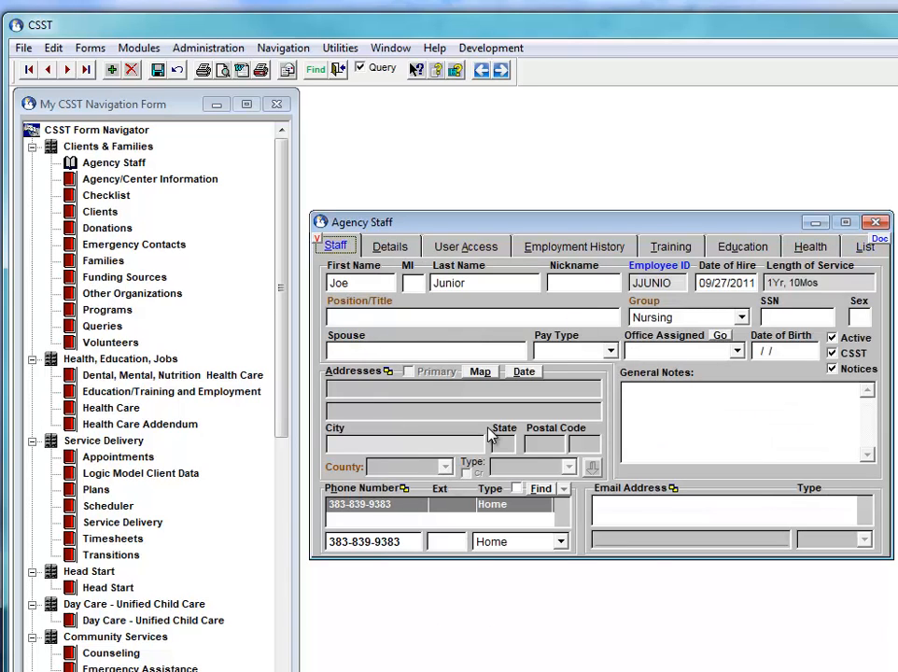
Step: Add a new Staff record and enter the new employee's first and last name
{"action": "left_click", "coordinate": [113, 71]}
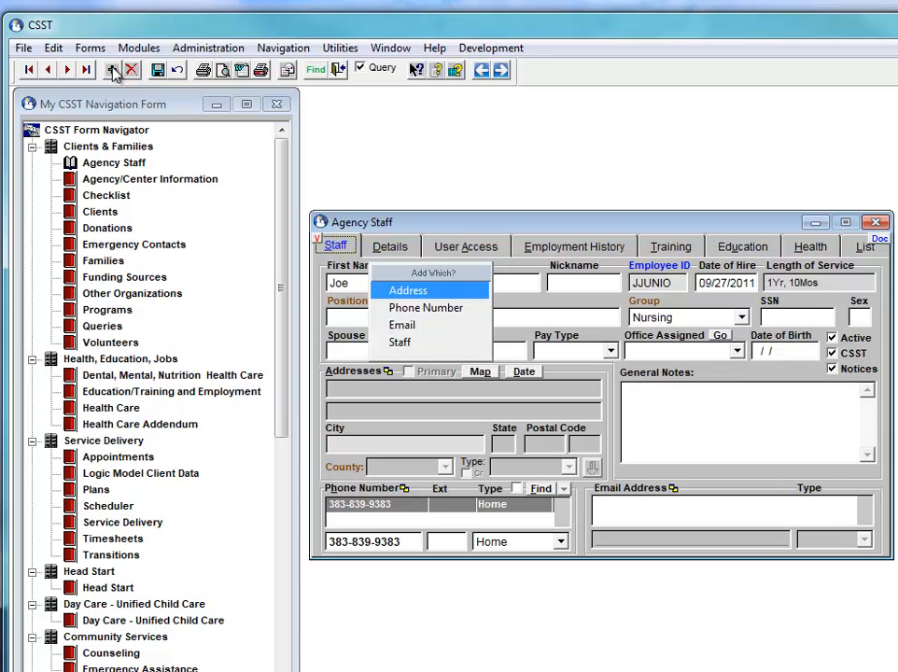
{"action": "left_click", "coordinate": [405, 349]}
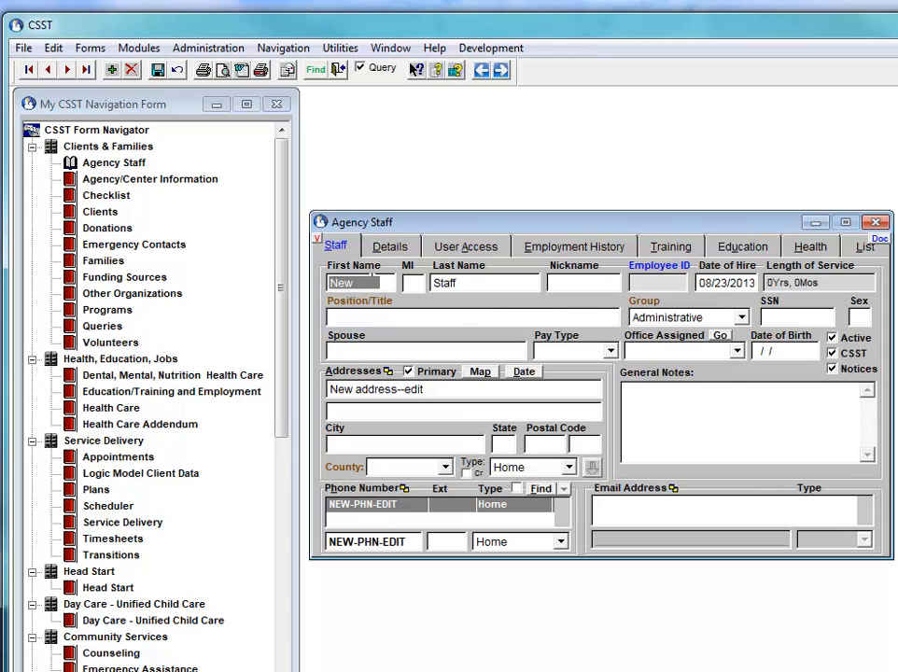
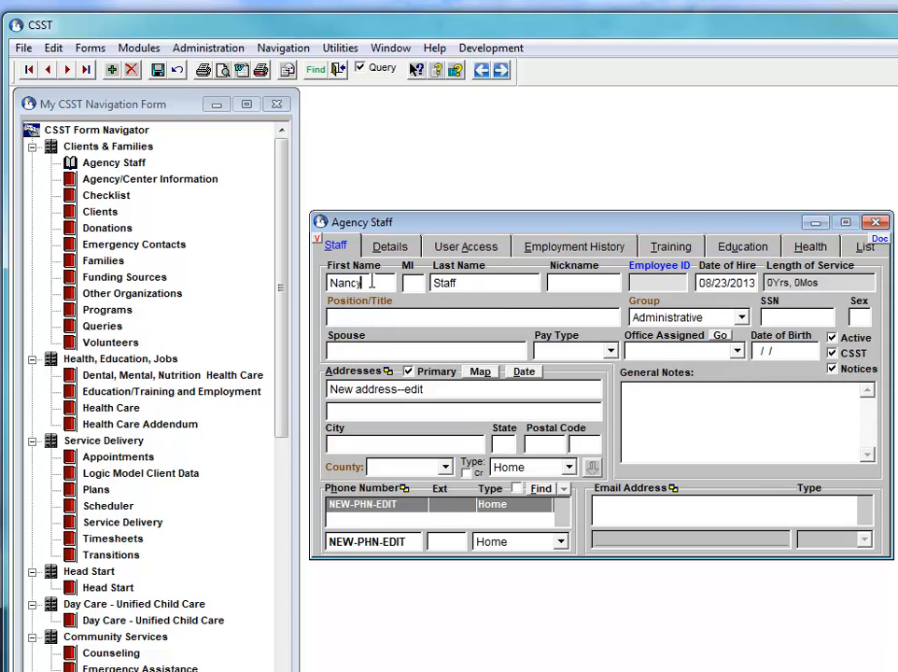
{"action": "key", "text": "Tab"}
{"action": "key", "text": "Tab"}
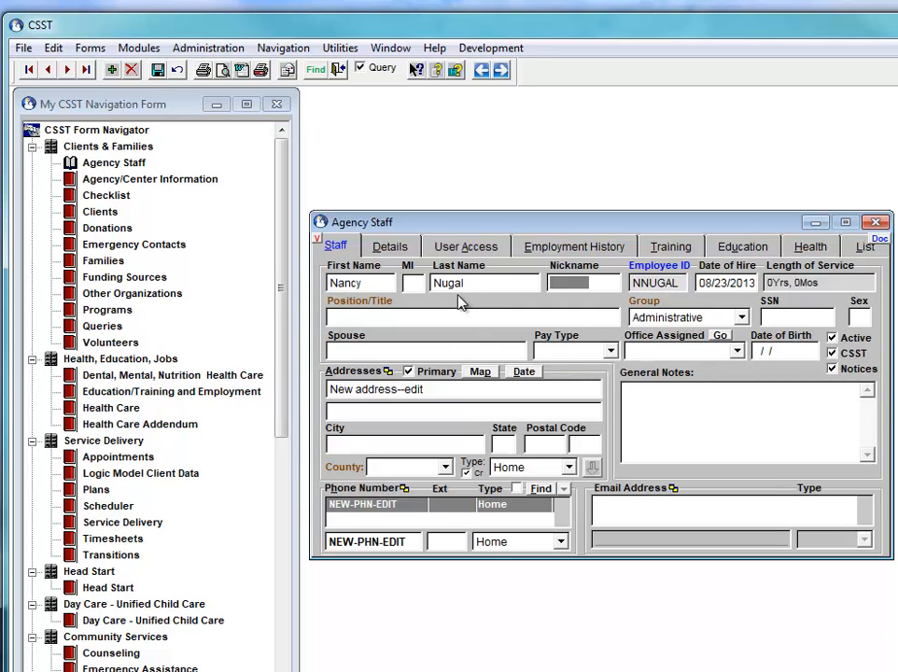
Step: Switch the Agency Staff form to its User Access tab
{"action": "left_click", "coordinate": [464, 248]}
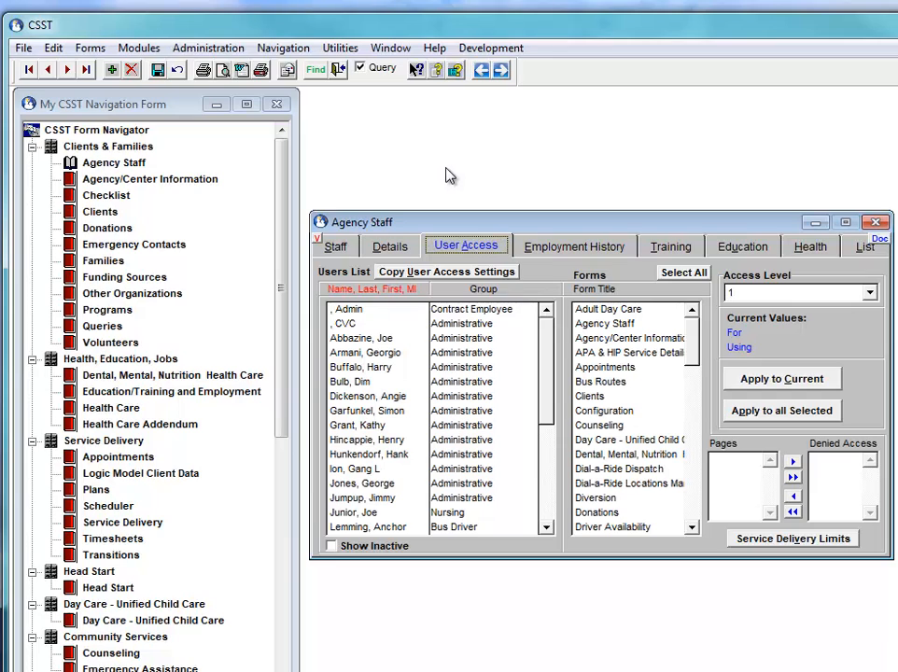
{"action": "left_click", "coordinate": [435, 50]}
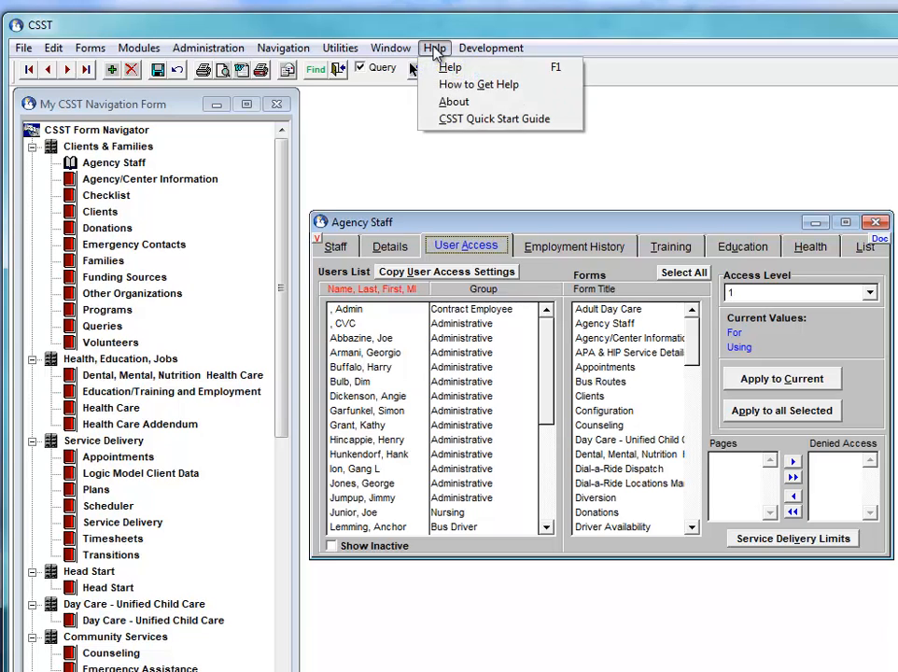
{"action": "left_click", "coordinate": [453, 100]}
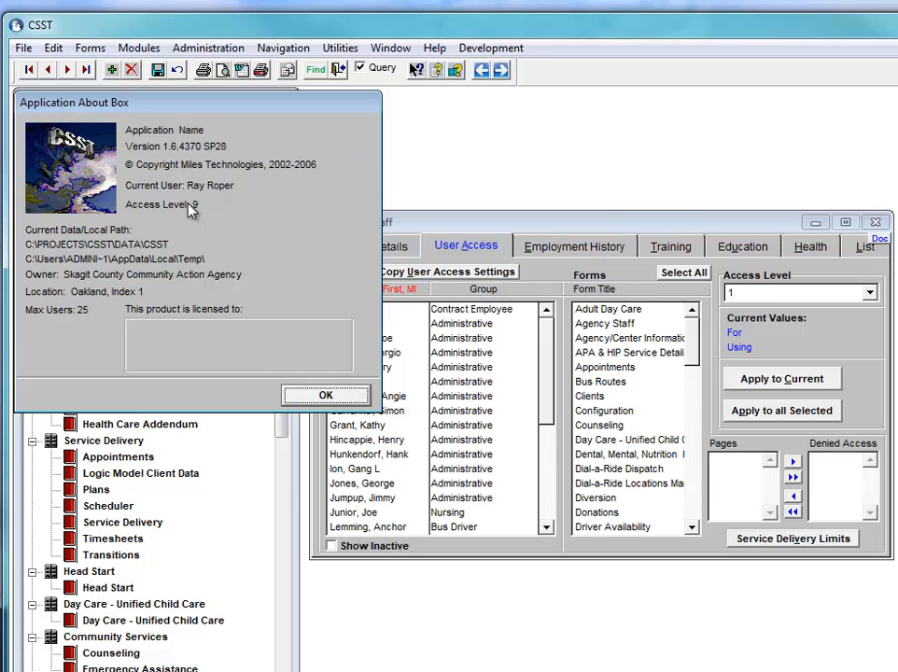
{"action": "left_click", "coordinate": [324, 395]}
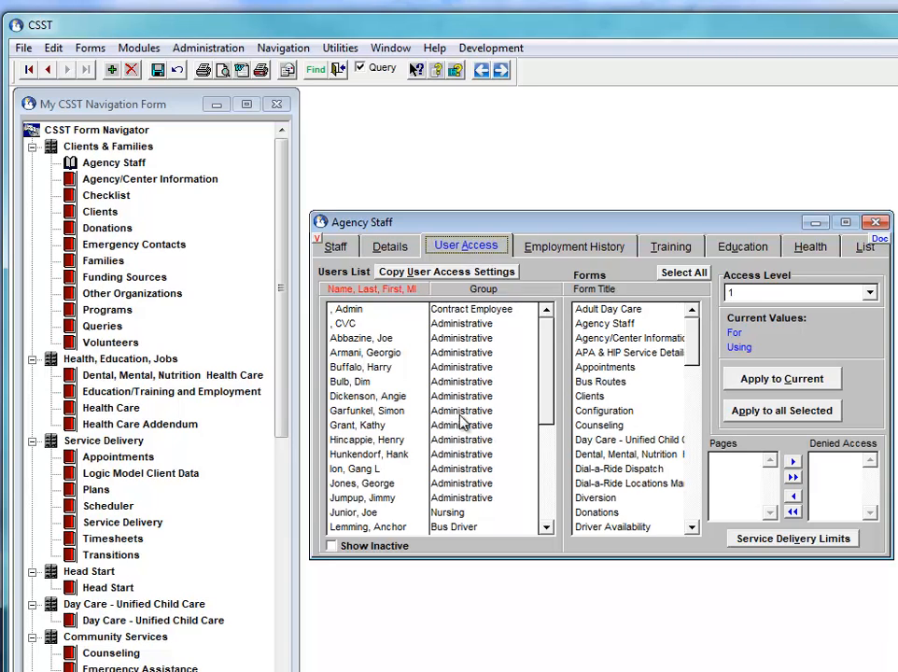
Step: Select the new staff member and set APA & HIP Service Details access to No Access
{"action": "left_click", "coordinate": [545, 375]}
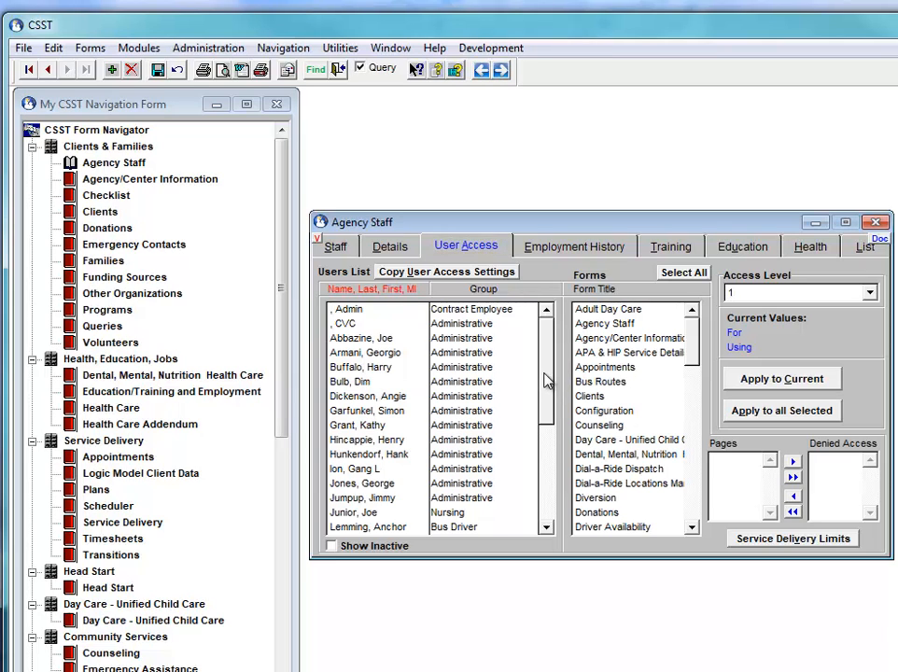
{"action": "scroll", "coordinate": [545, 375], "scroll_direction": "down", "scroll_amount": 2}
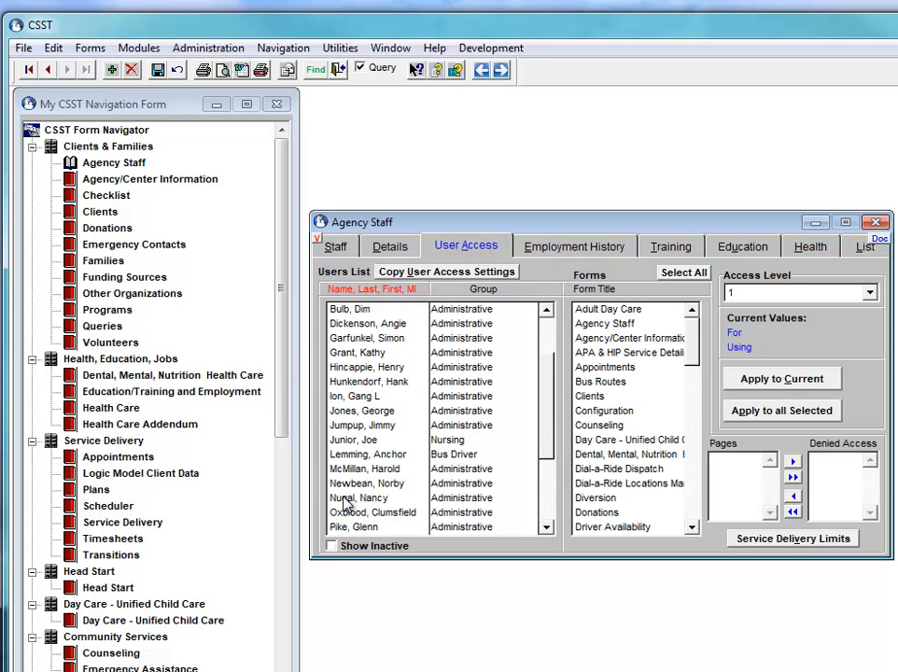
{"action": "left_click", "coordinate": [345, 499]}
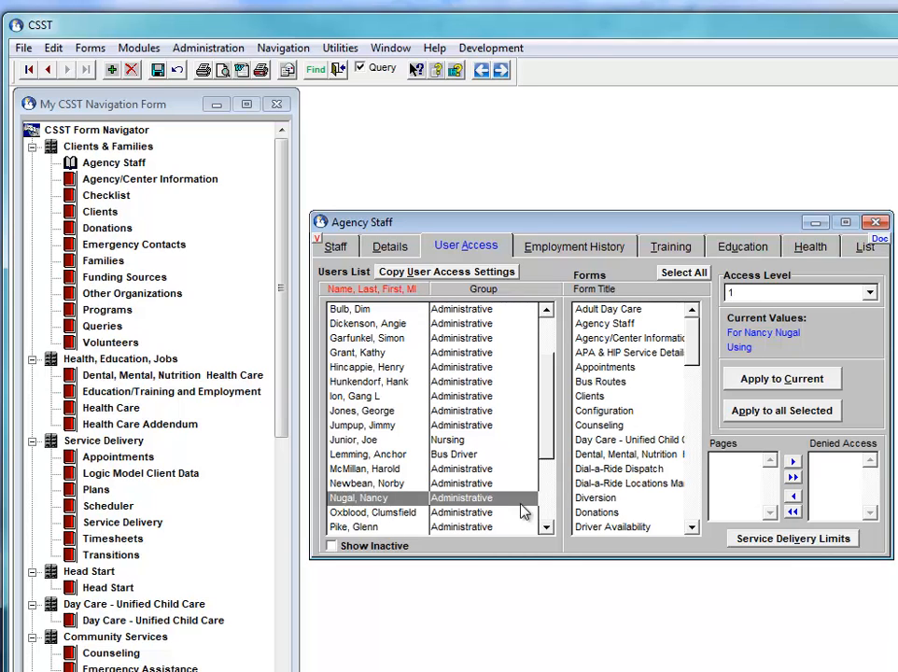
{"action": "left_click", "coordinate": [607, 354]}
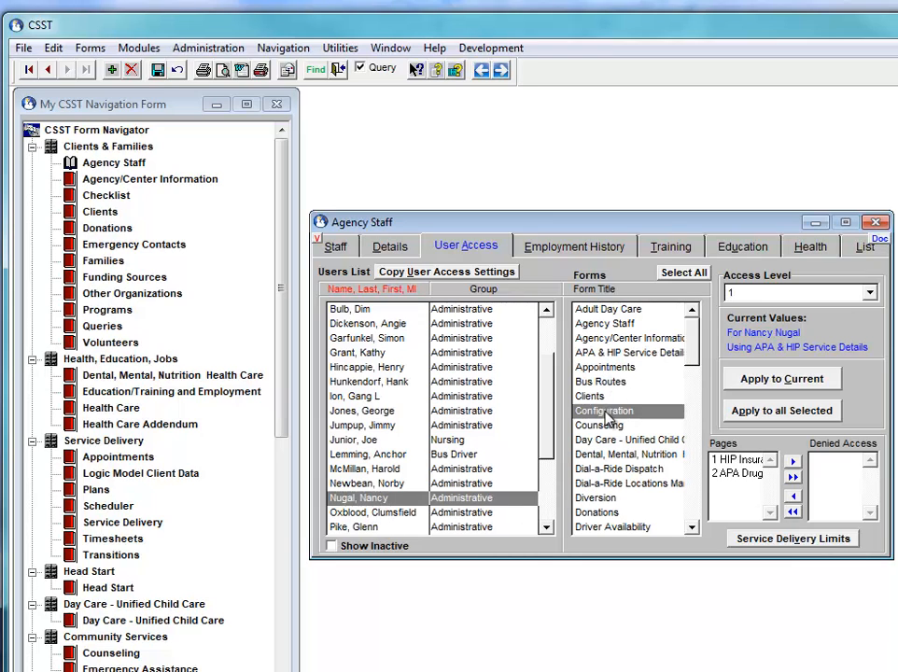
{"action": "left_click", "coordinate": [605, 412]}
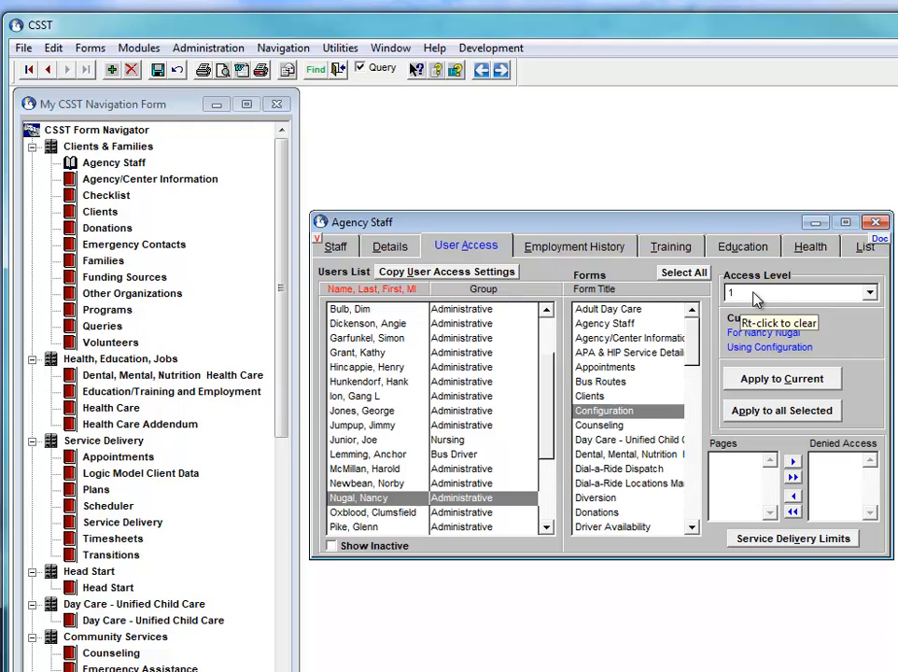
{"action": "left_click", "coordinate": [641, 353]}
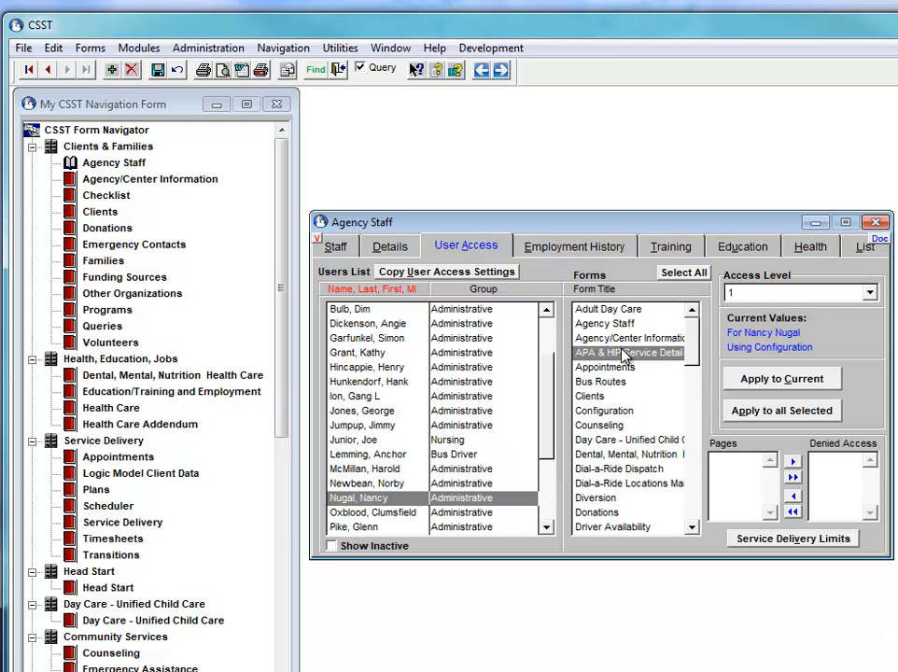
{"action": "left_click", "coordinate": [810, 294]}
{"action": "left_click", "coordinate": [776, 296]}
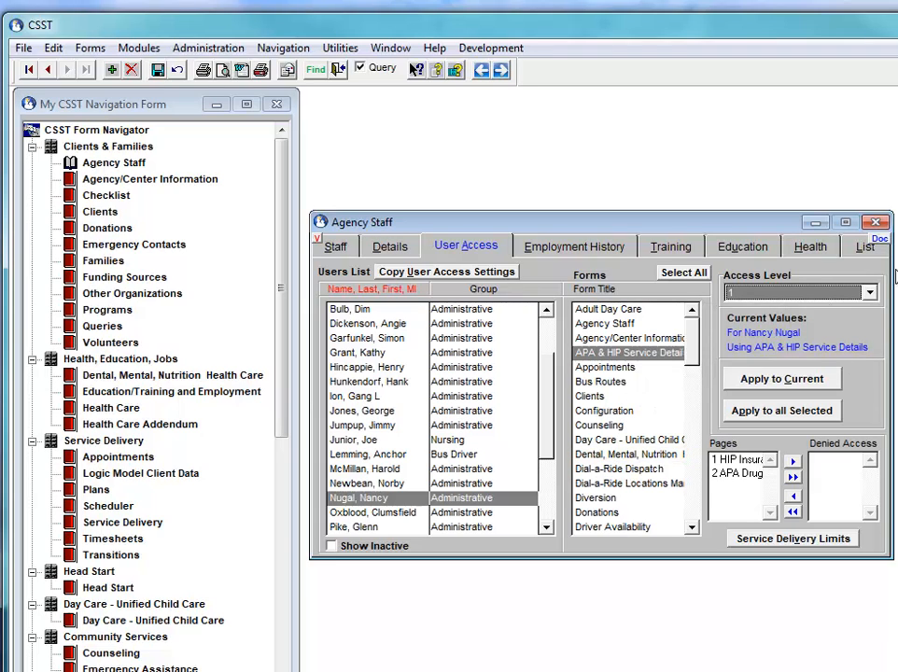
{"action": "left_click", "coordinate": [869, 292]}
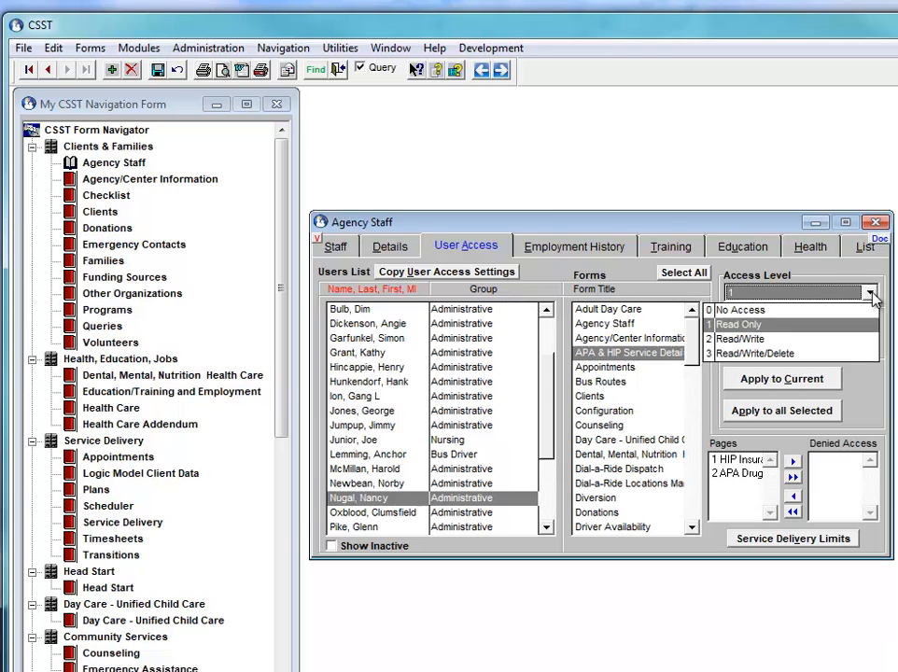
{"action": "left_click", "coordinate": [804, 306]}
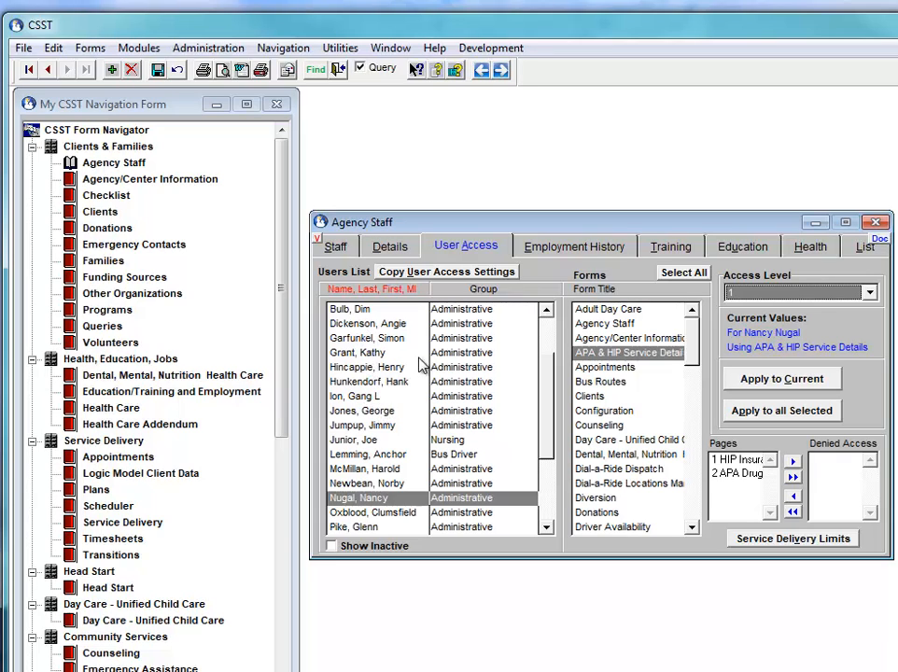
Step: Select the source staff member and start Copy User Access Settings from them
{"action": "left_click", "coordinate": [360, 339]}
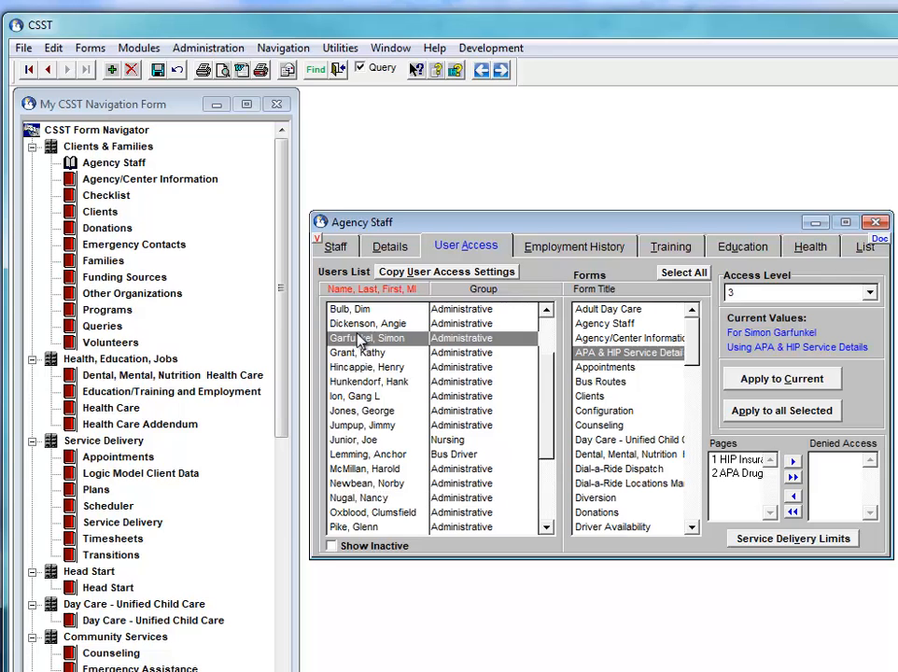
{"action": "scroll", "coordinate": [360, 339], "scroll_direction": "up", "scroll_amount": 1}
{"action": "left_click", "coordinate": [362, 341]}
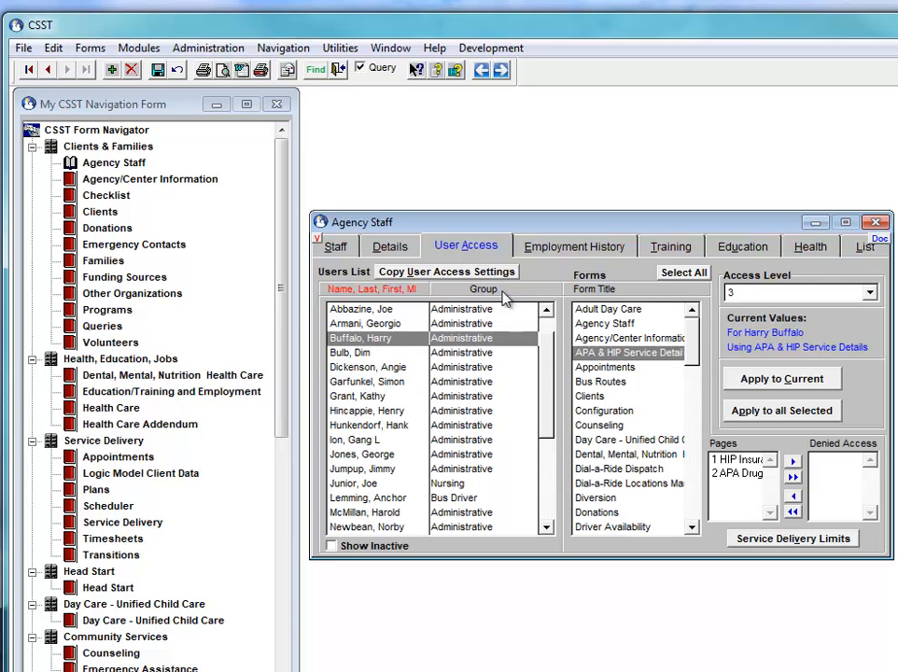
{"action": "left_click", "coordinate": [427, 272]}
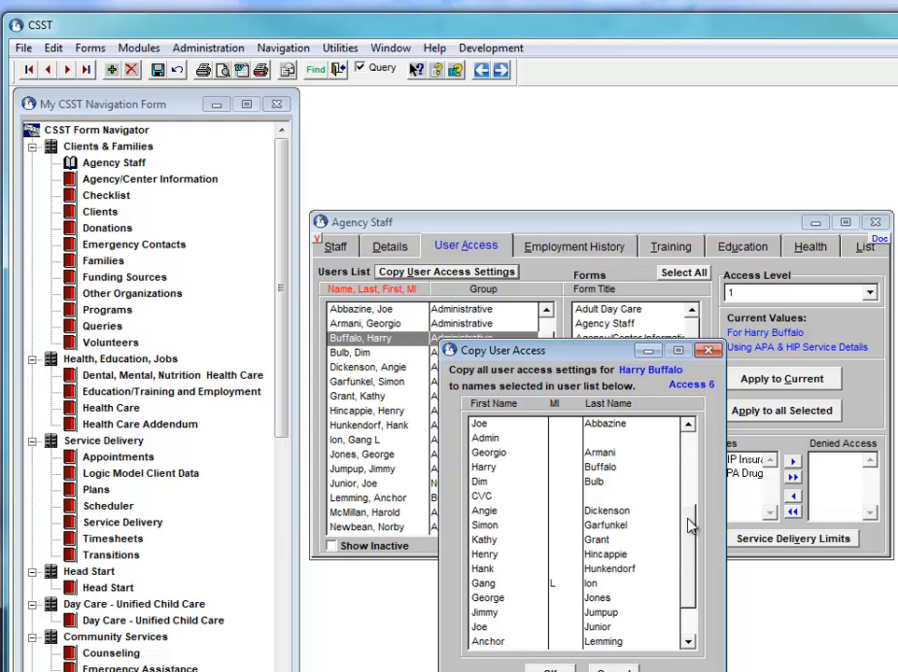
Step: Pick the new staff member as the recipient and confirm copying the access settings
{"action": "scroll", "coordinate": [692, 526], "scroll_direction": "down", "scroll_amount": 4}
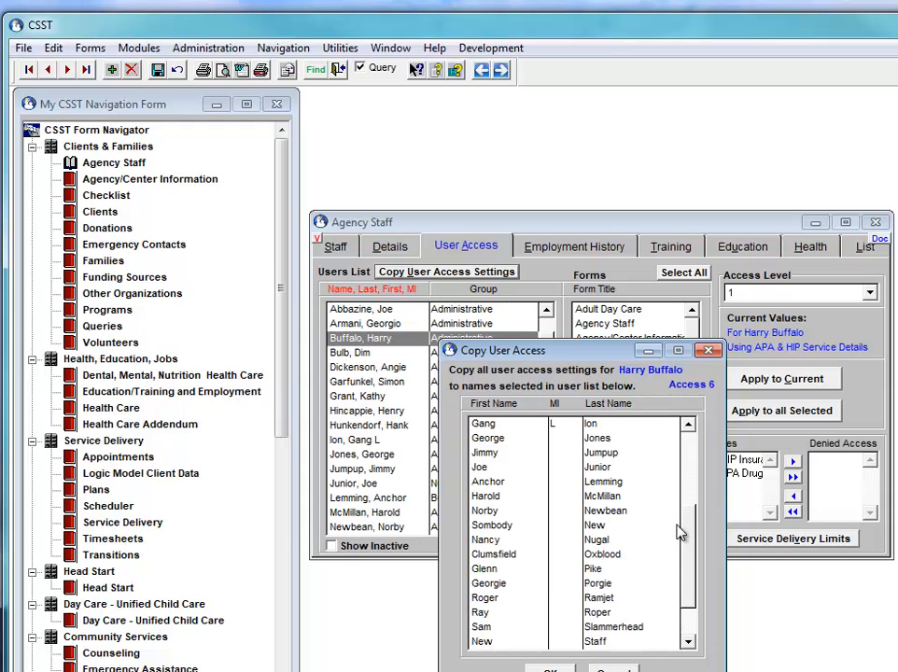
{"action": "left_click", "coordinate": [609, 540]}
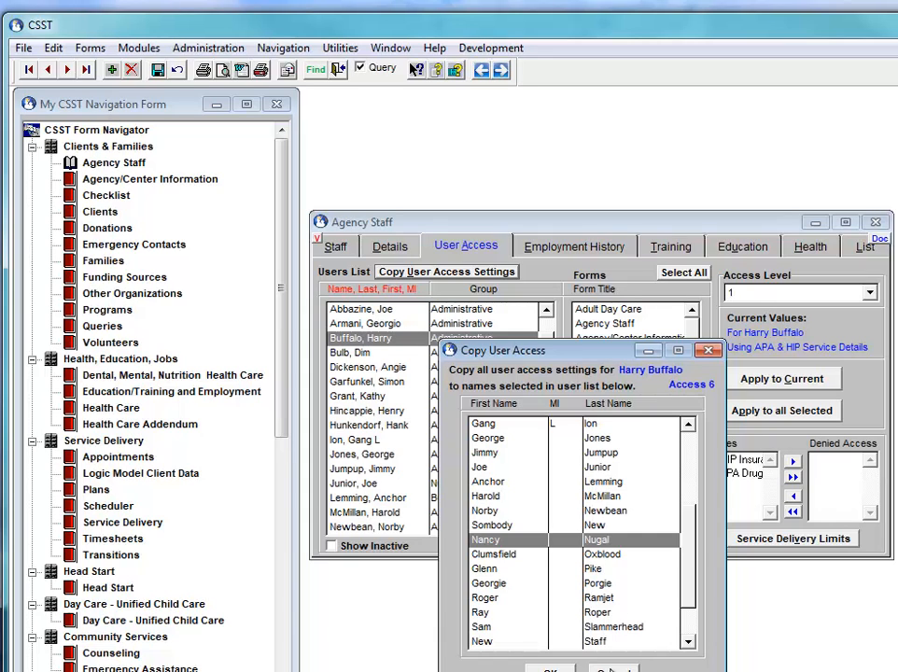
{"action": "left_click", "coordinate": [612, 669]}
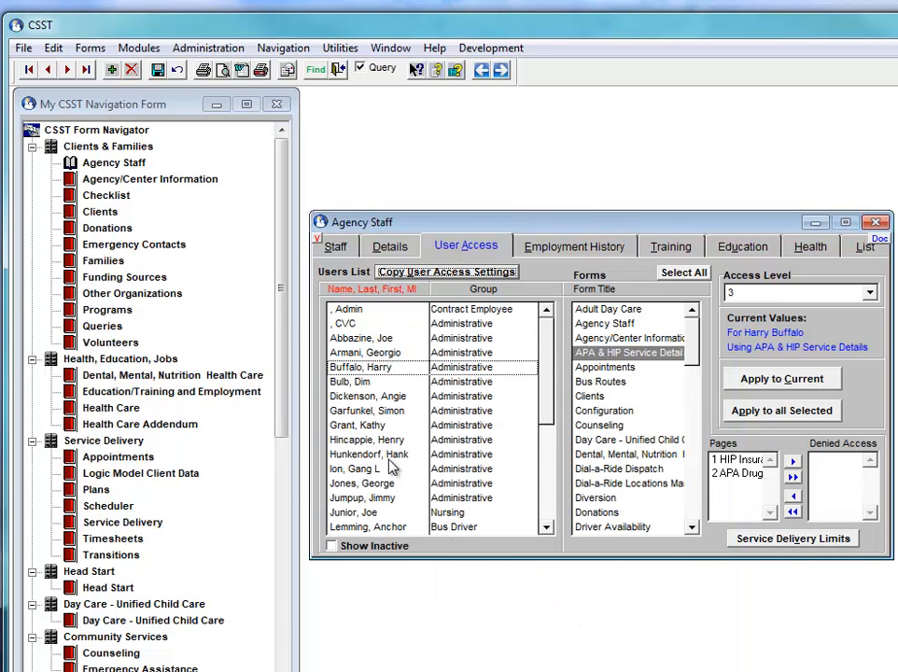
Step: For the new user, select all forms and apply access level 2 Read/Write
{"action": "left_click", "coordinate": [373, 497]}
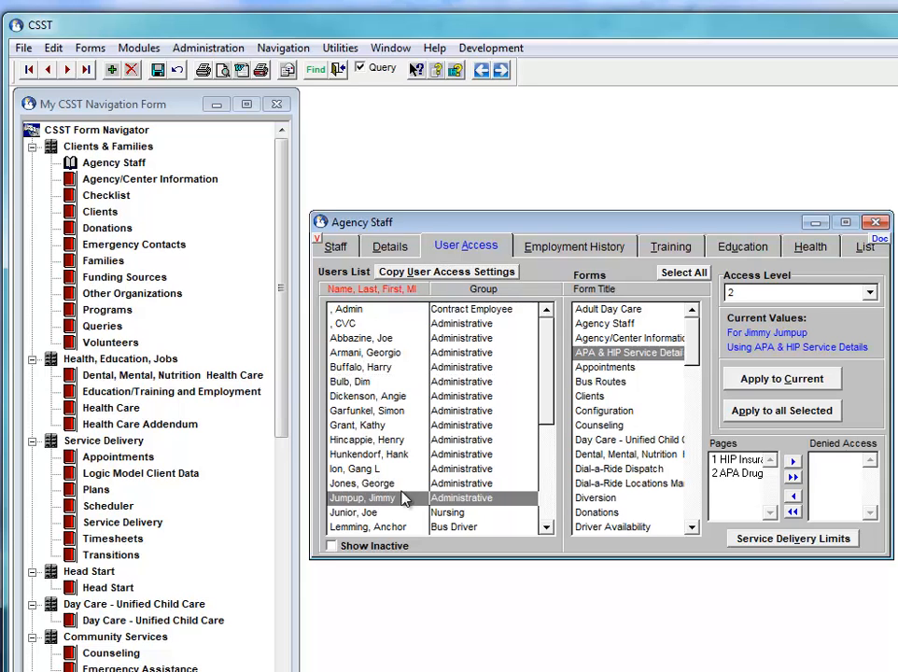
{"action": "scroll", "coordinate": [410, 495], "scroll_direction": "down", "scroll_amount": 3}
{"action": "left_click", "coordinate": [361, 440]}
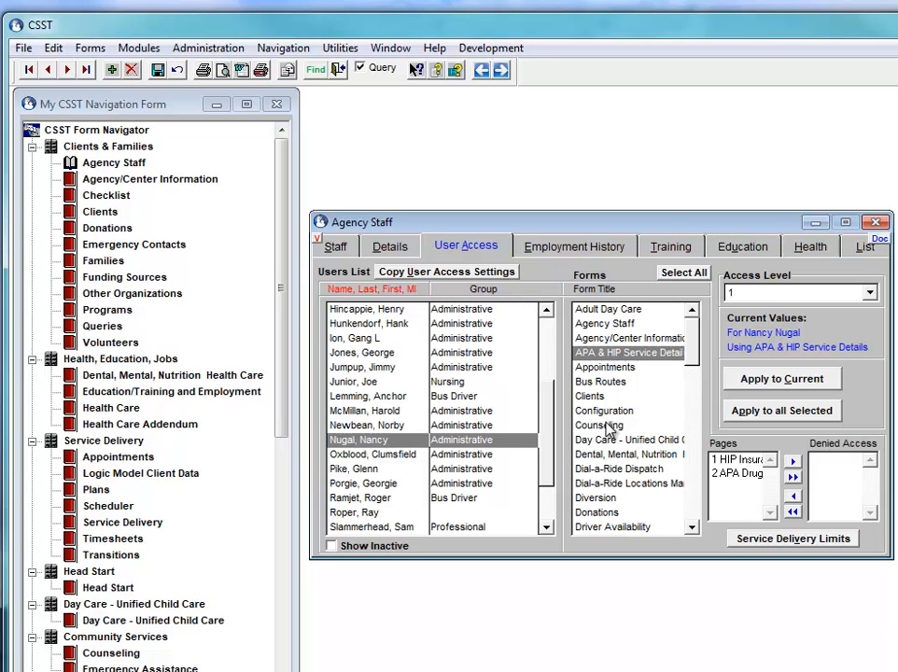
{"action": "left_click", "coordinate": [685, 272]}
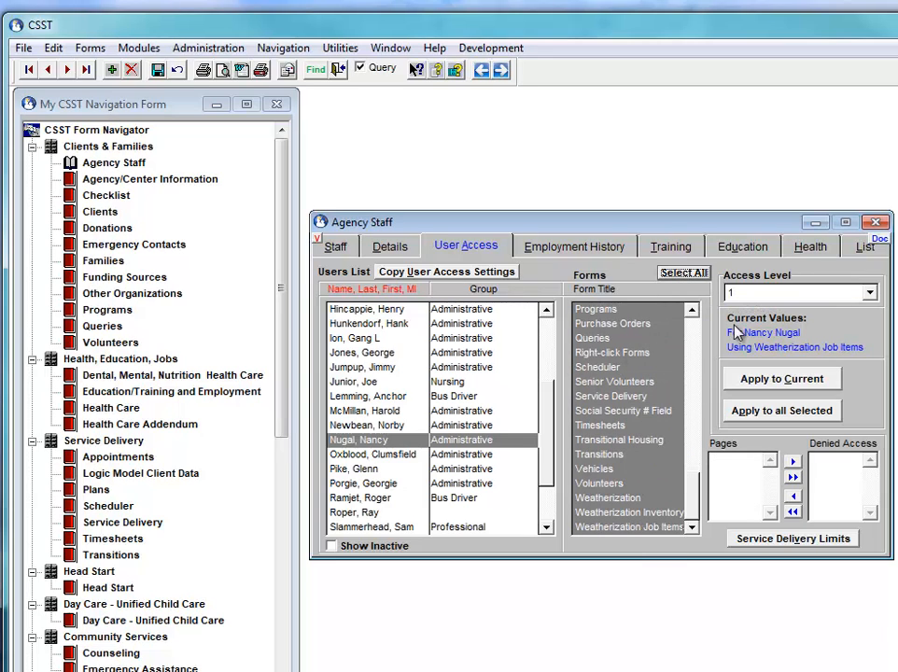
{"action": "left_click", "coordinate": [868, 295]}
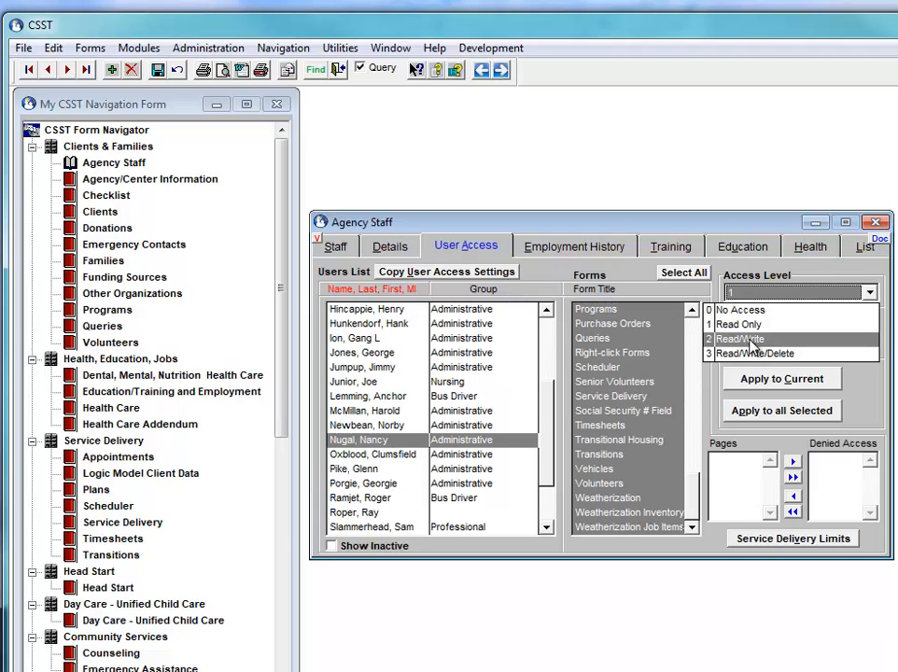
{"action": "left_click", "coordinate": [756, 342]}
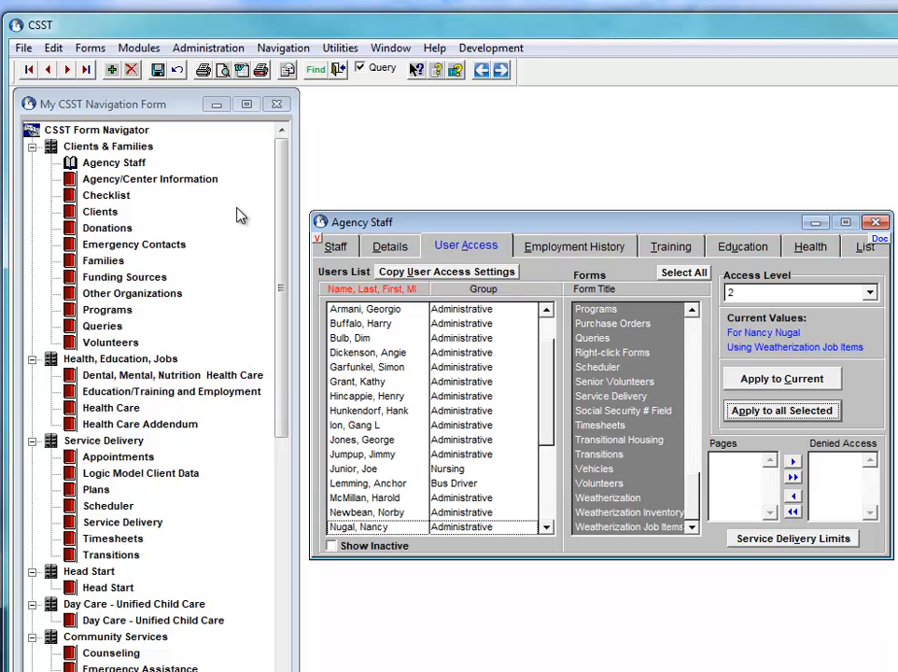
Step: Open Administration > Change Access Level and select the new staff member
{"action": "left_click", "coordinate": [202, 51]}
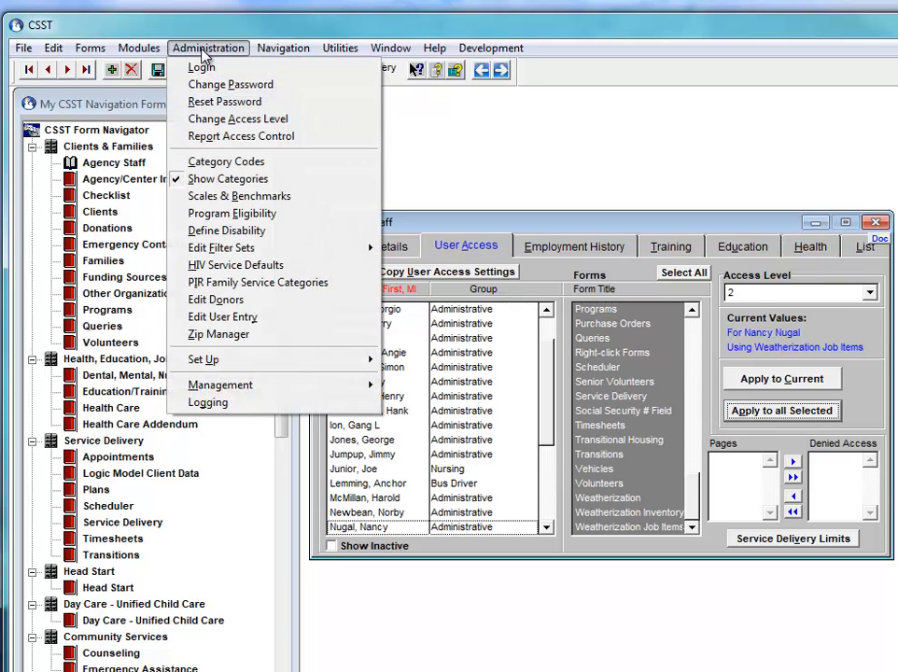
{"action": "left_click", "coordinate": [187, 119]}
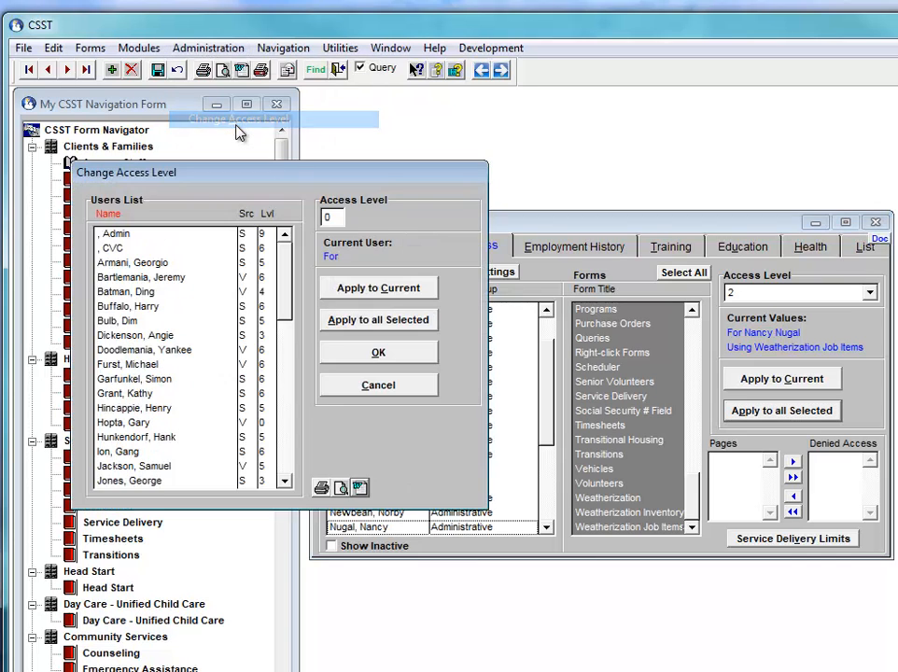
{"action": "left_click", "coordinate": [287, 446]}
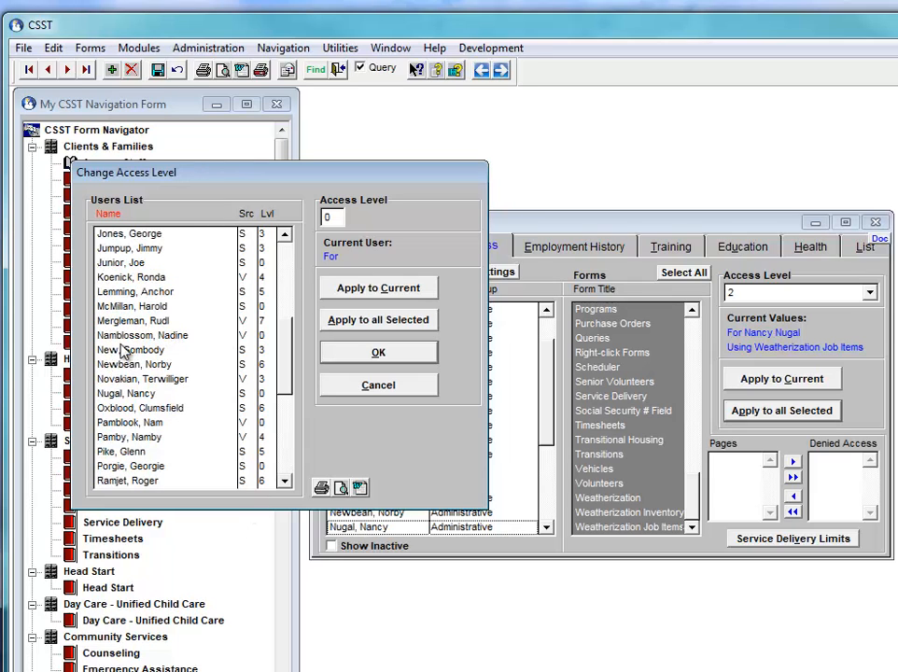
{"action": "left_click", "coordinate": [126, 393]}
Step: Replace the access level 0 with 5, apply it to the user, and confirm
{"action": "left_click", "coordinate": [327, 217]}
{"action": "type", "text": "0"}
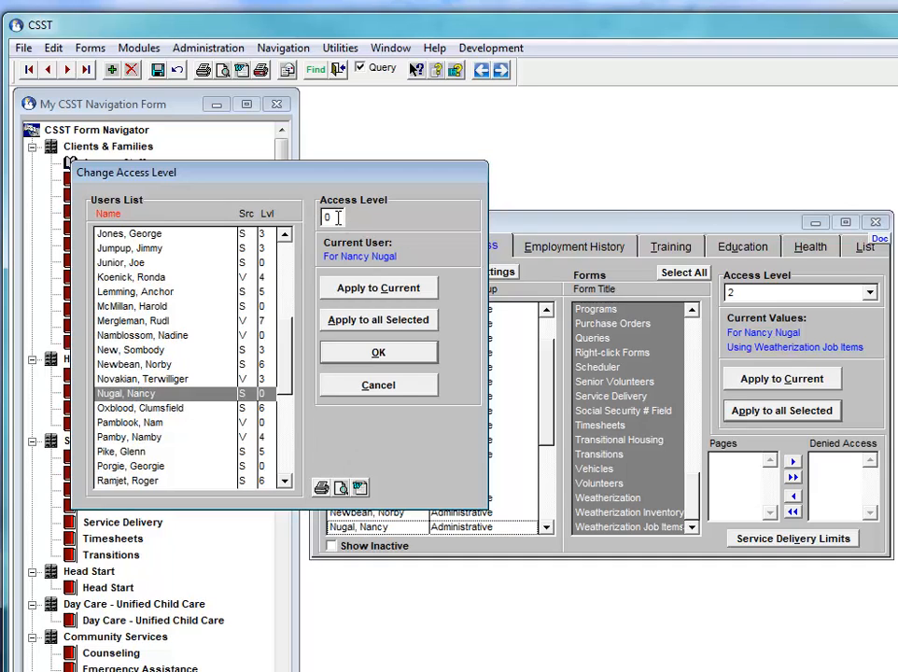
{"action": "double_click", "coordinate": [324, 218]}
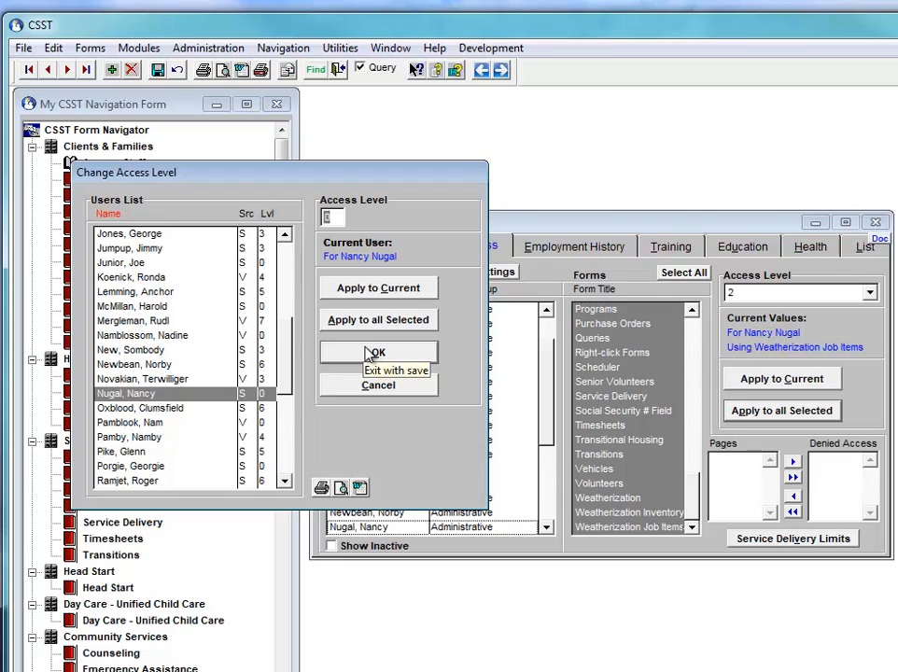
{"action": "type", "text": "5"}
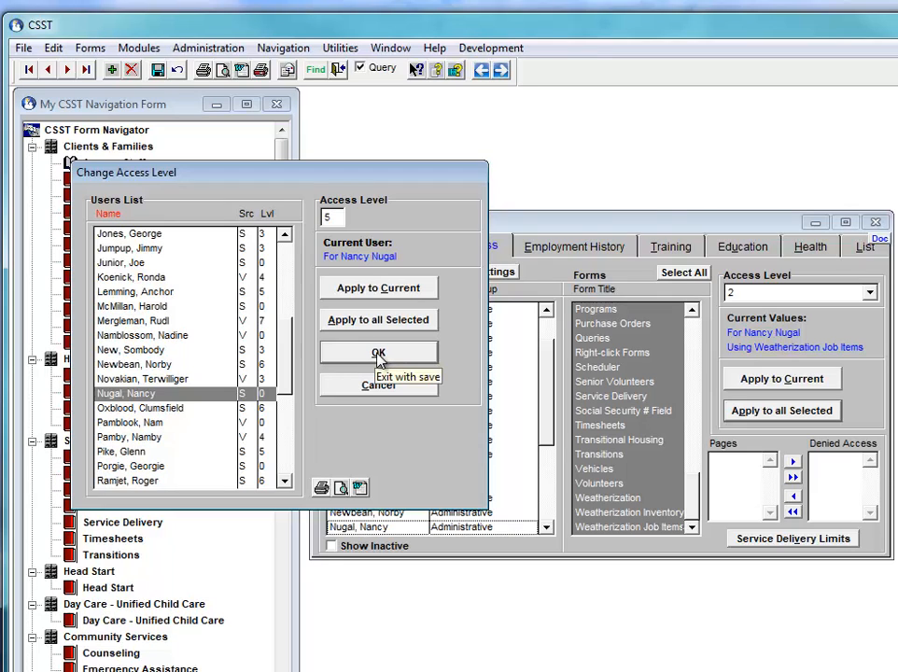
{"action": "left_click", "coordinate": [378, 356]}
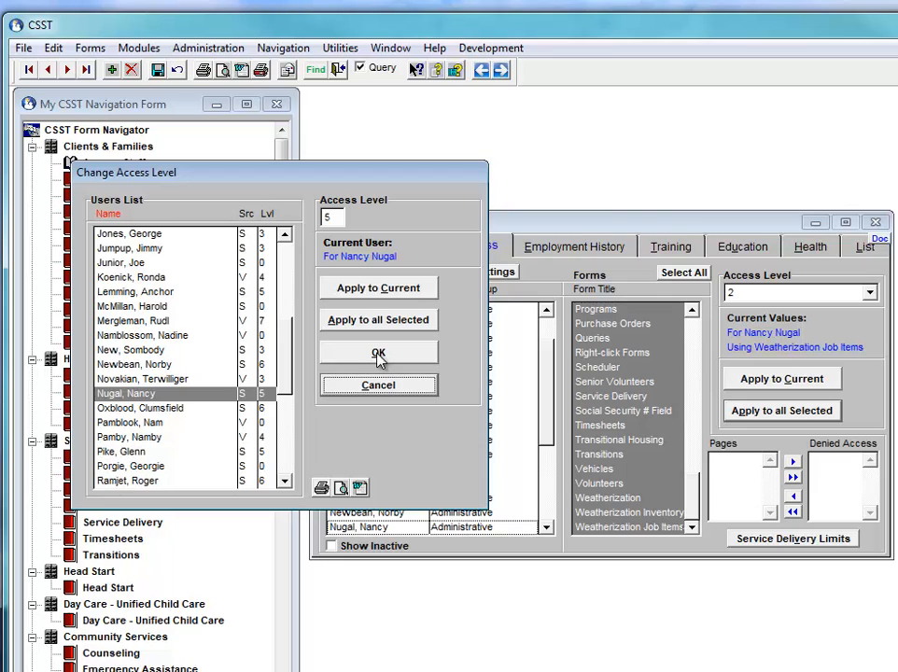
{"action": "left_click", "coordinate": [331, 217]}
{"action": "left_click", "coordinate": [374, 290]}
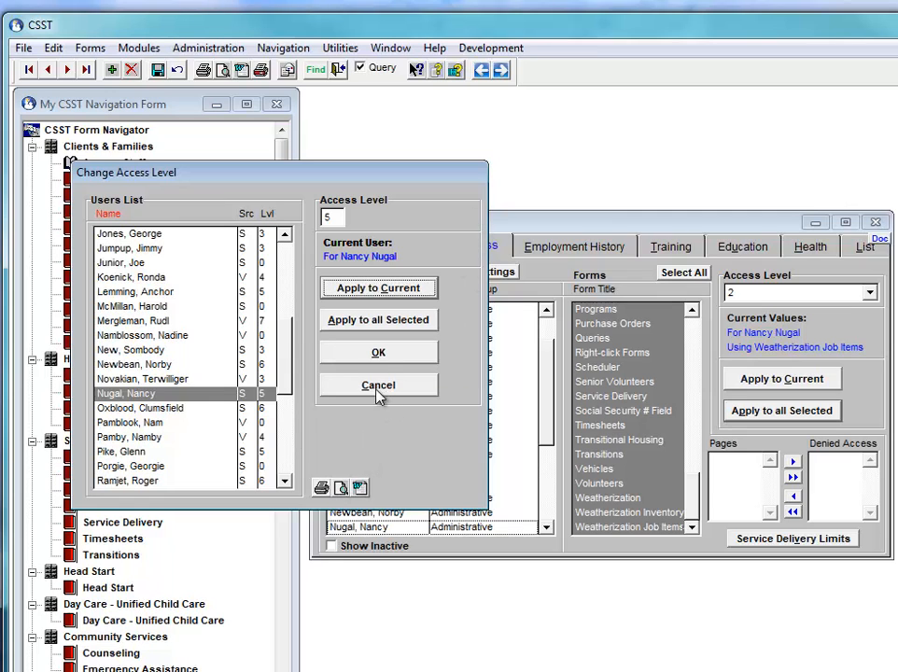
{"action": "left_click", "coordinate": [399, 355]}
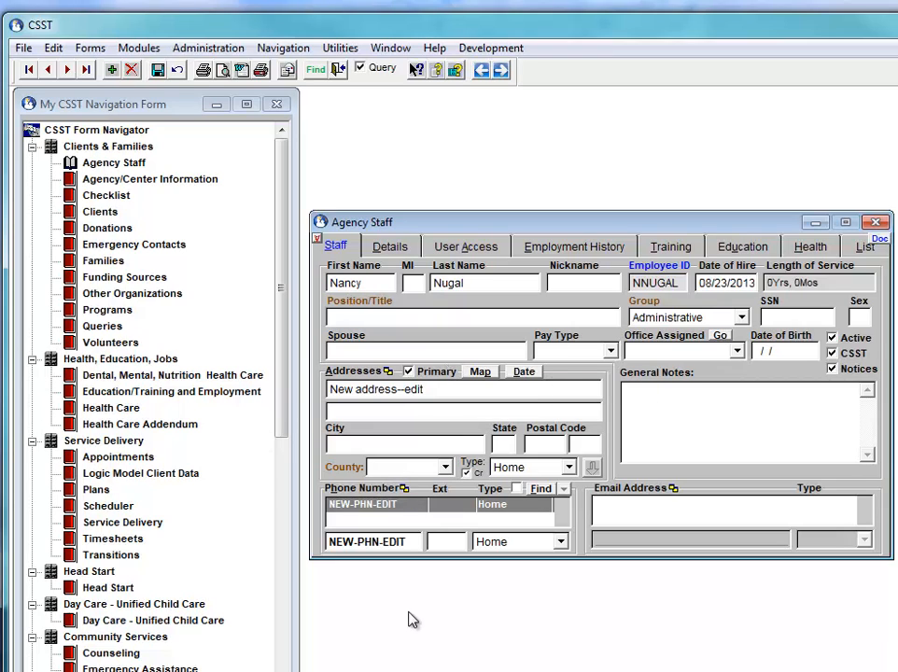
Step: Log in as the new staff member with their password, then show Help > About
{"action": "left_click", "coordinate": [201, 50]}
{"action": "left_click", "coordinate": [201, 65]}
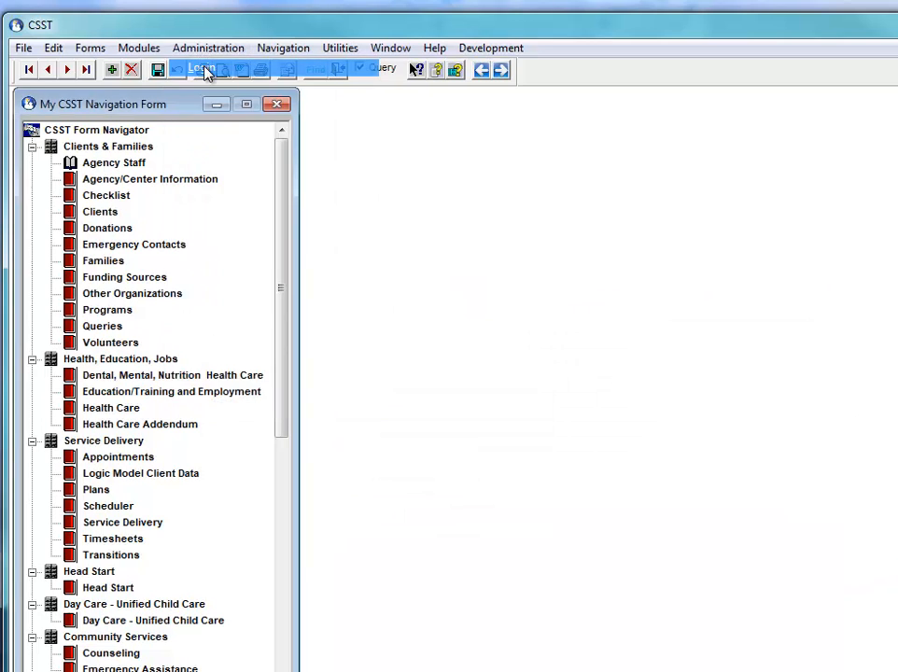
{"action": "left_click", "coordinate": [682, 455]}
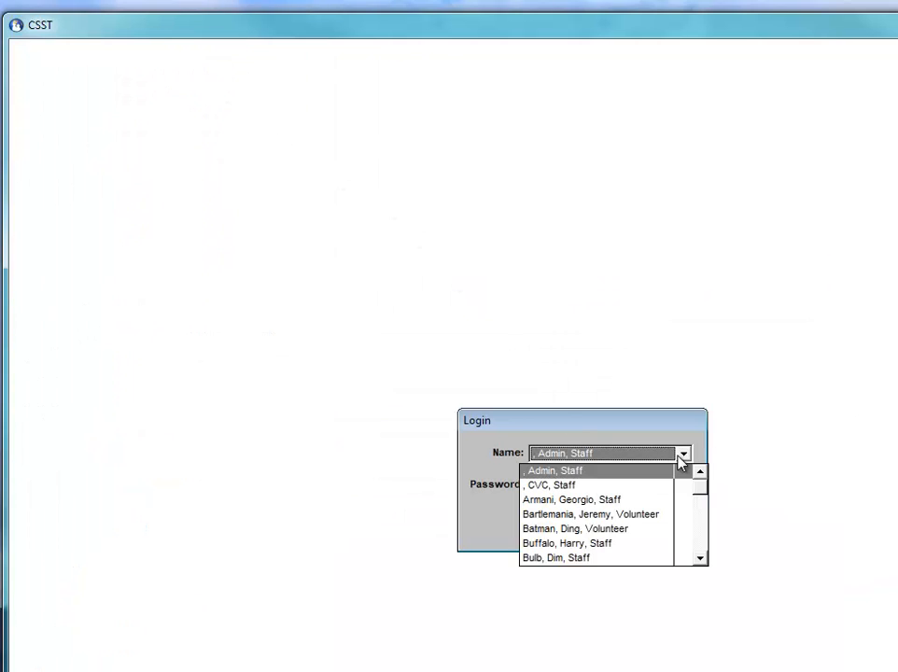
{"action": "type", "text": "nu"}
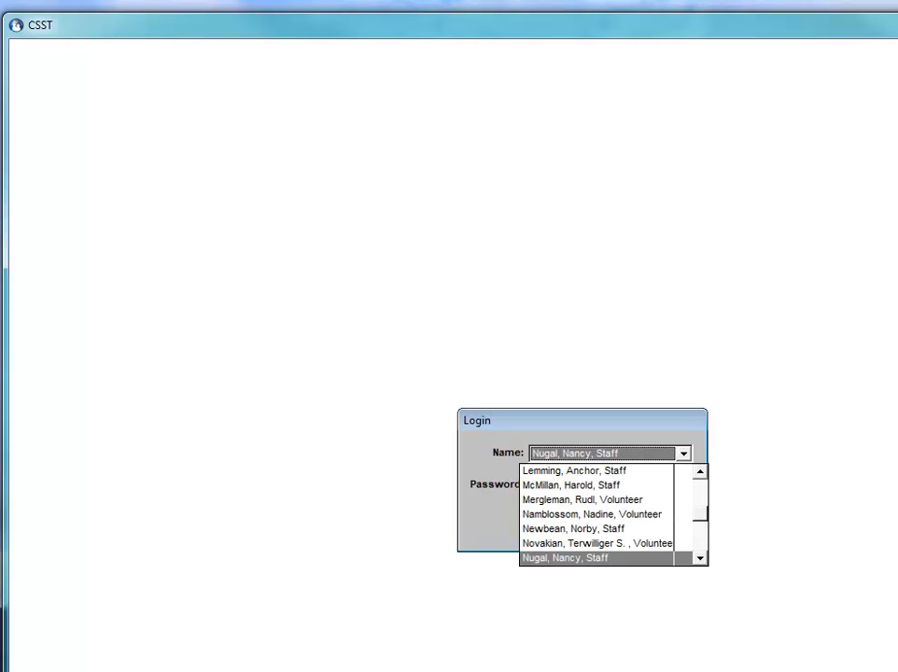
{"action": "left_click", "coordinate": [548, 557]}
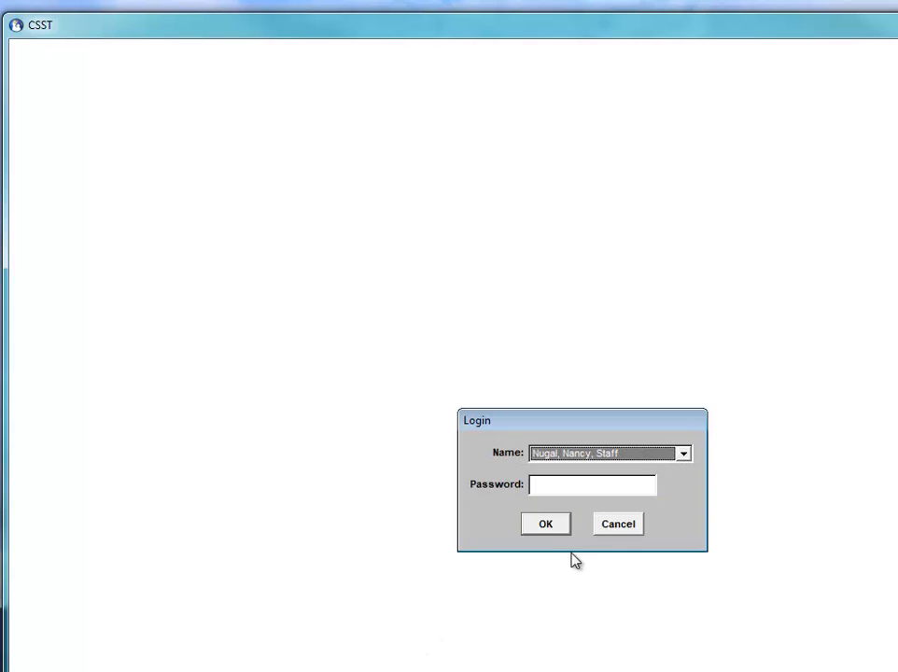
{"action": "left_click", "coordinate": [561, 485]}
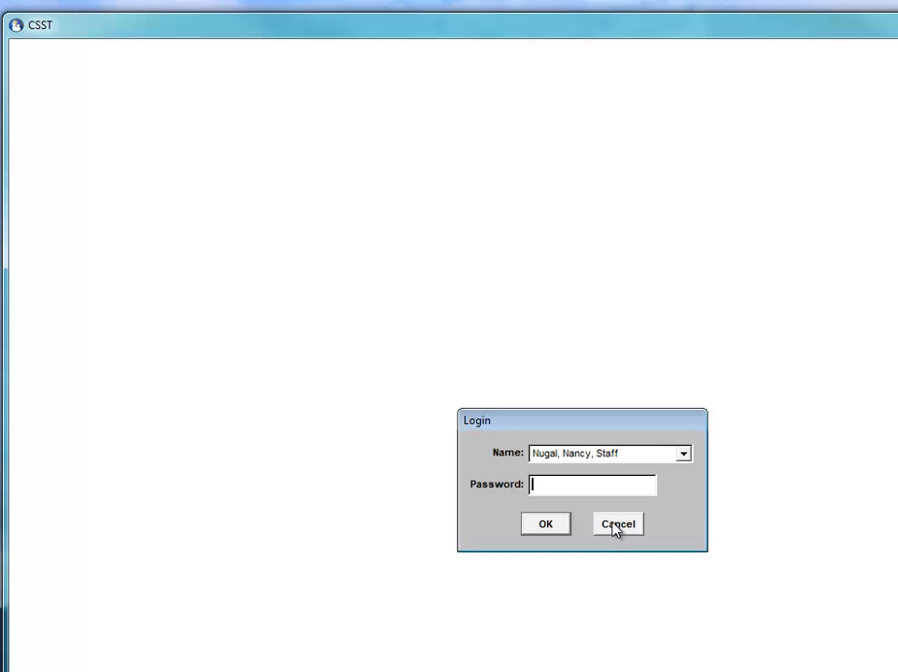
{"action": "type", "text": "*******"}
{"action": "key", "text": "Return"}
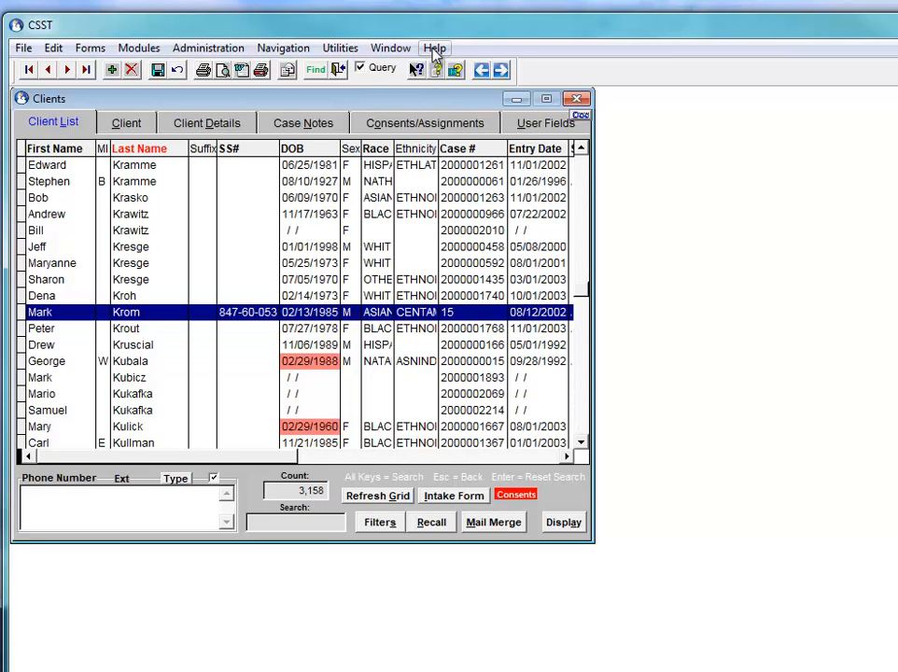
{"action": "left_click", "coordinate": [434, 52]}
{"action": "left_click", "coordinate": [443, 104]}
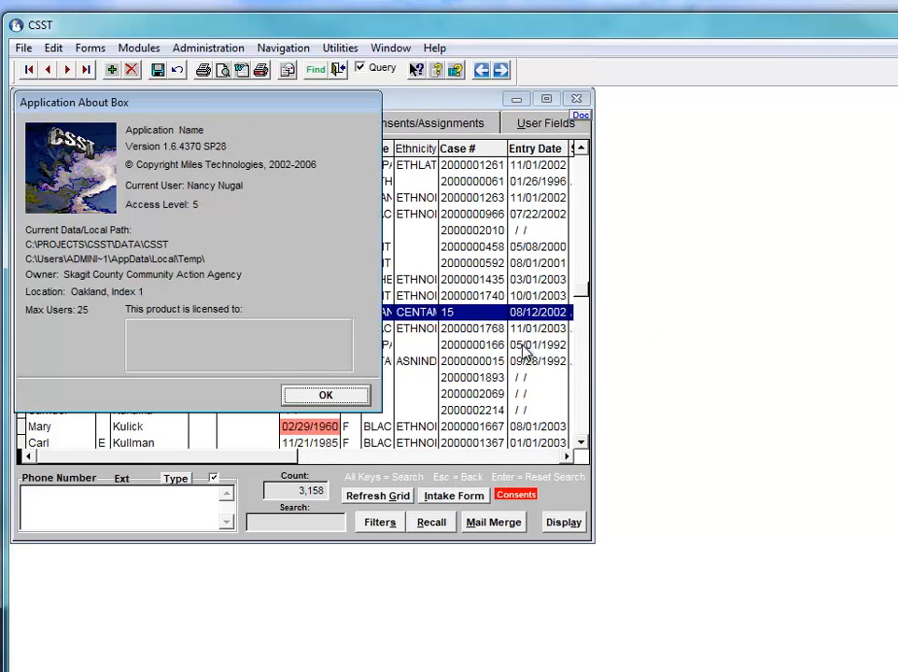